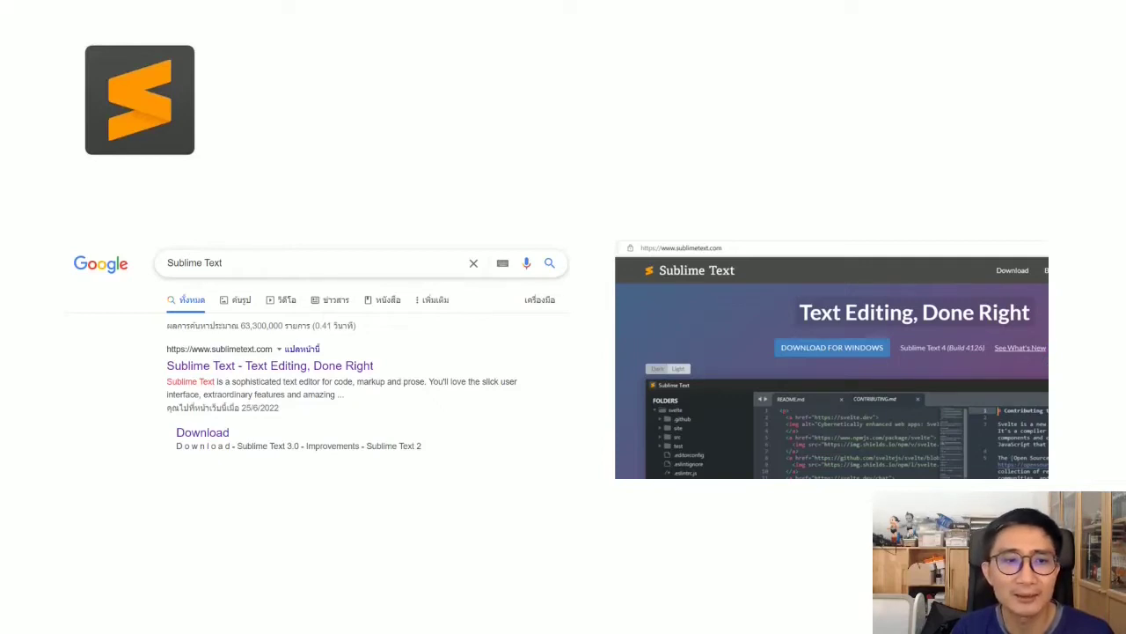
key("Right")
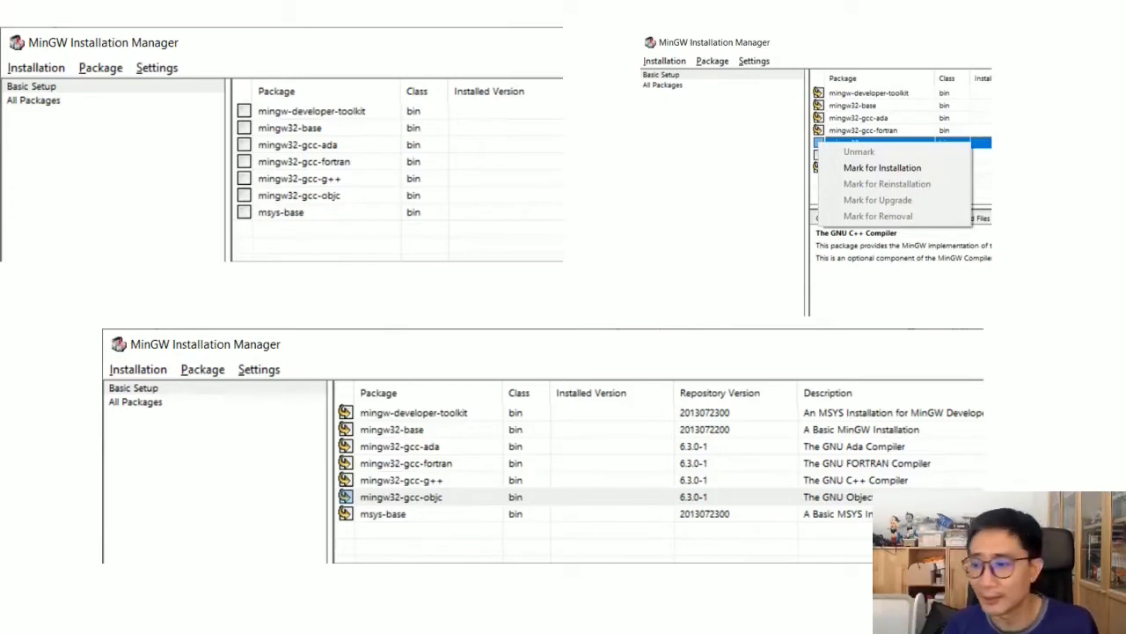
- Switch from the slide show to the "setup sublime" folder in File Explorer and maximize its window
key("alt+Tab")
key("alt+Tab")
key("alt+Tab")
key("alt+Tab")
key("alt+Tab")
key("alt+Tab")
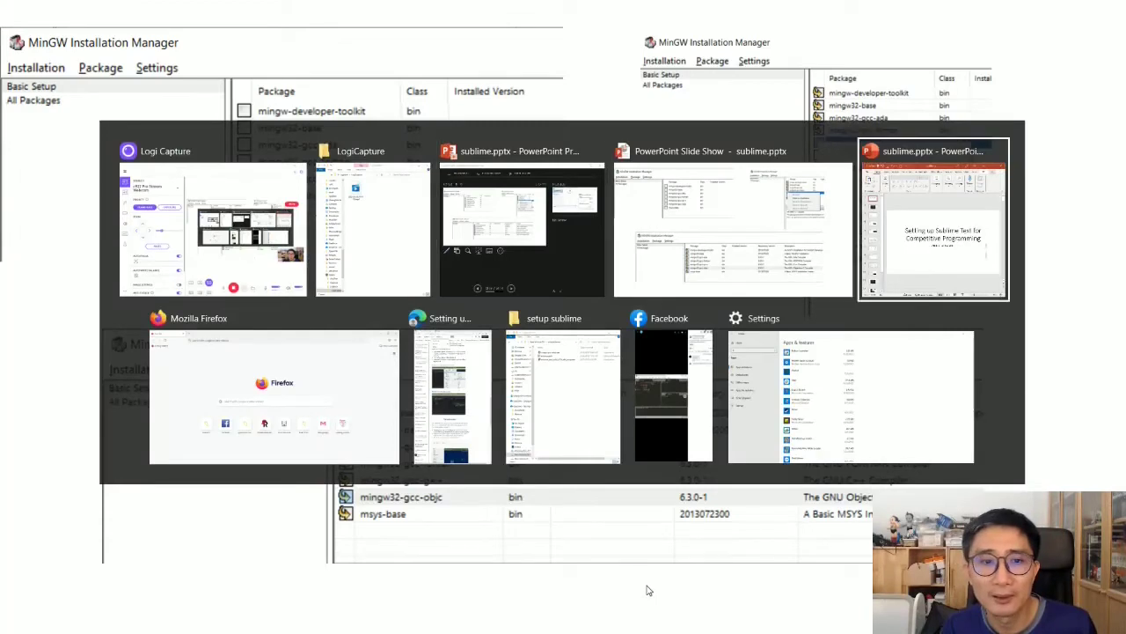
key("alt+Tab")
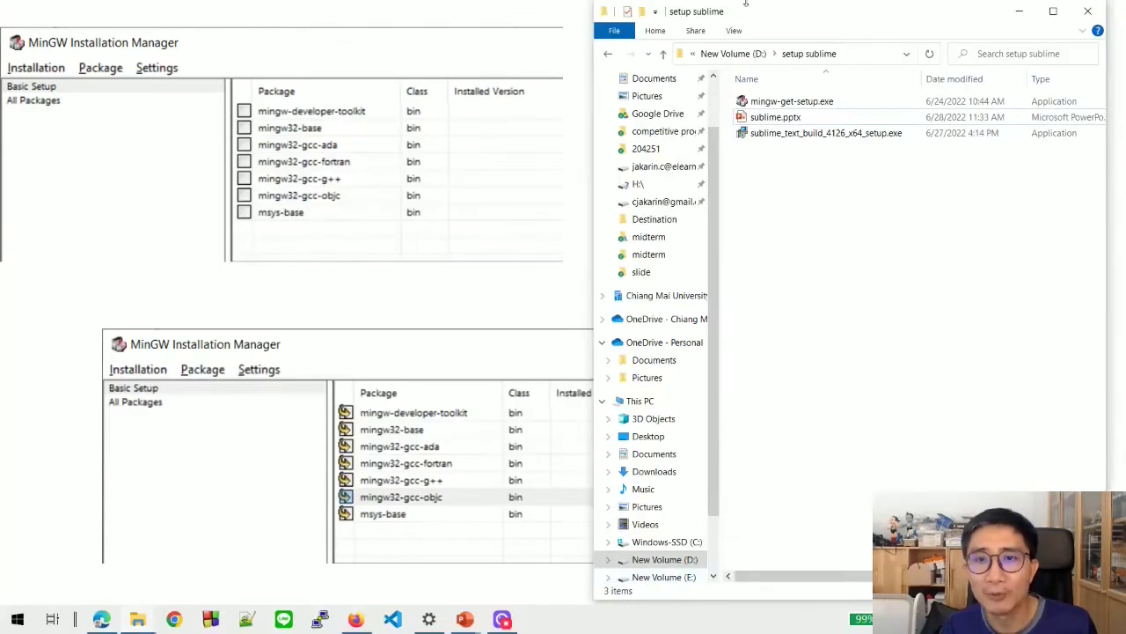
left_click_drag(911, 13, 742, 51)
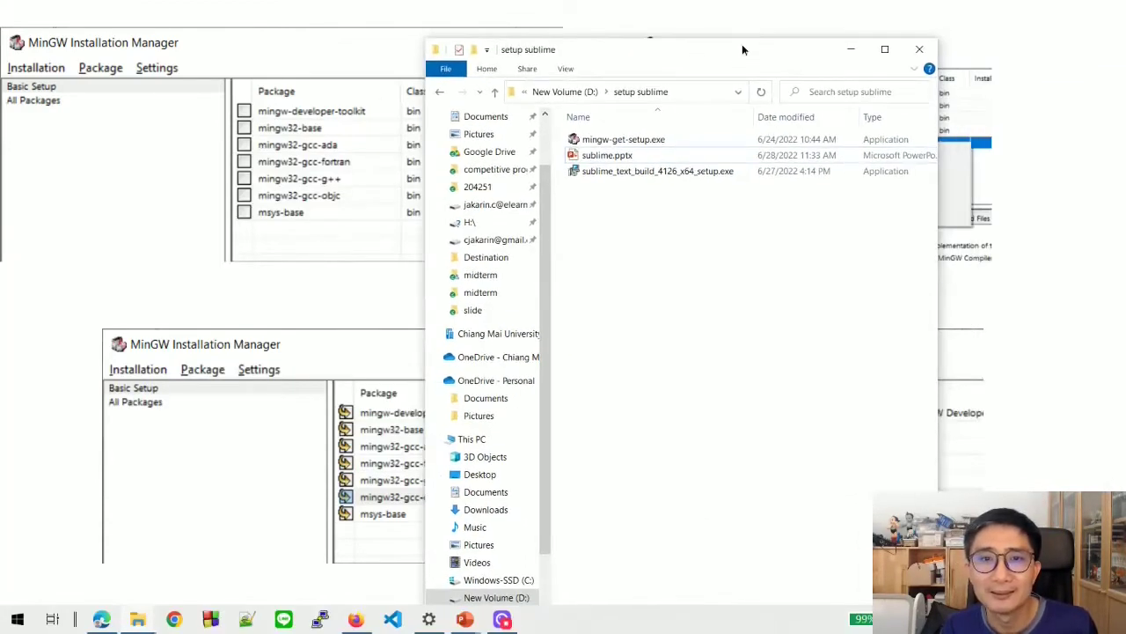
double_click(742, 49)
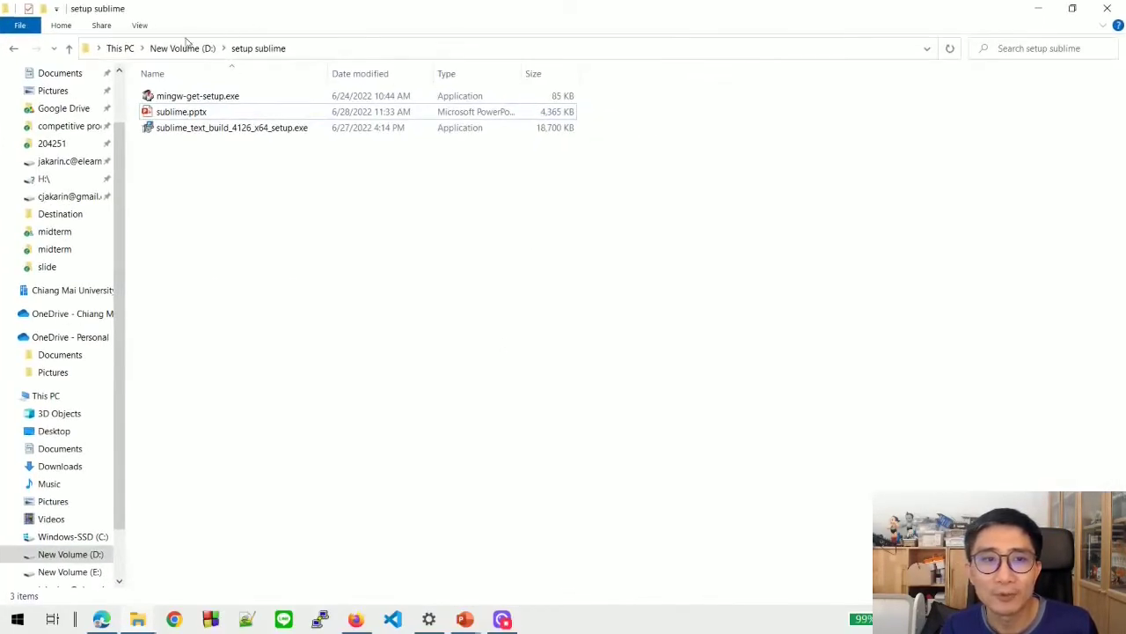
- Install Sublime Text from sublime_text_build_4126_x64_setup.exe into C:\Program Files\Sublime Text, adding it to the explorer context menu
double_click(234, 132)
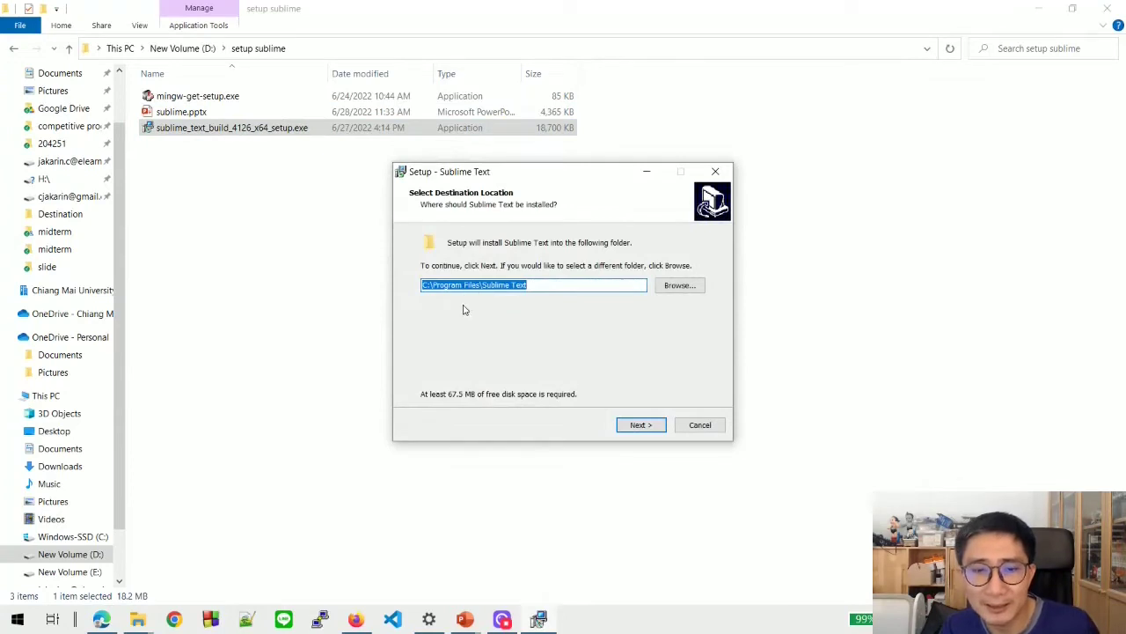
left_click(642, 425)
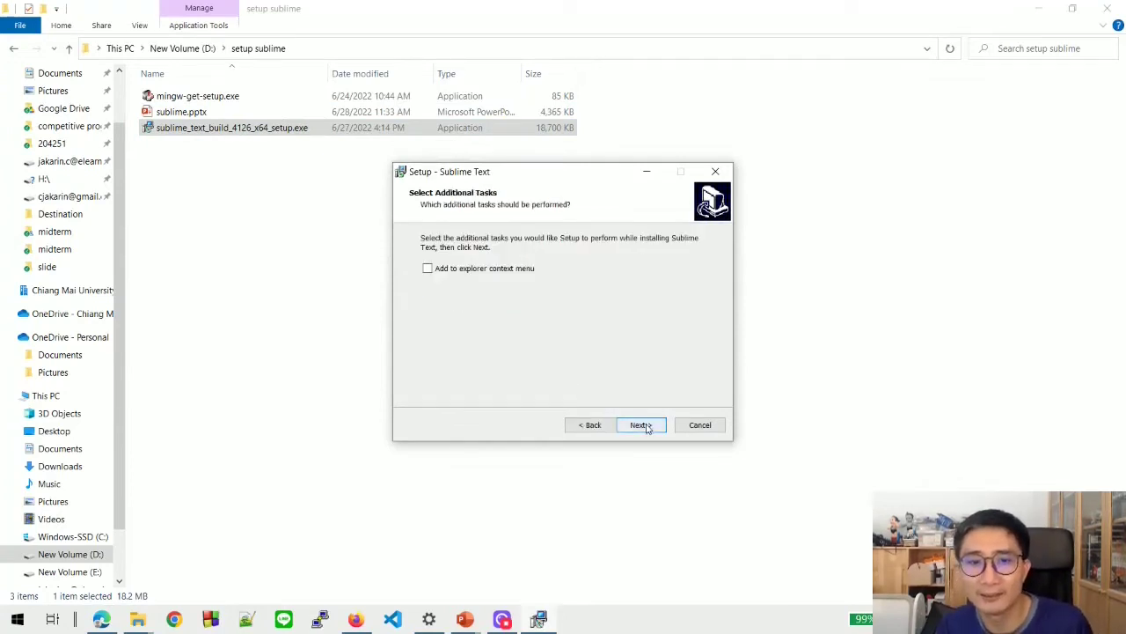
left_click(506, 271)
left_click(641, 425)
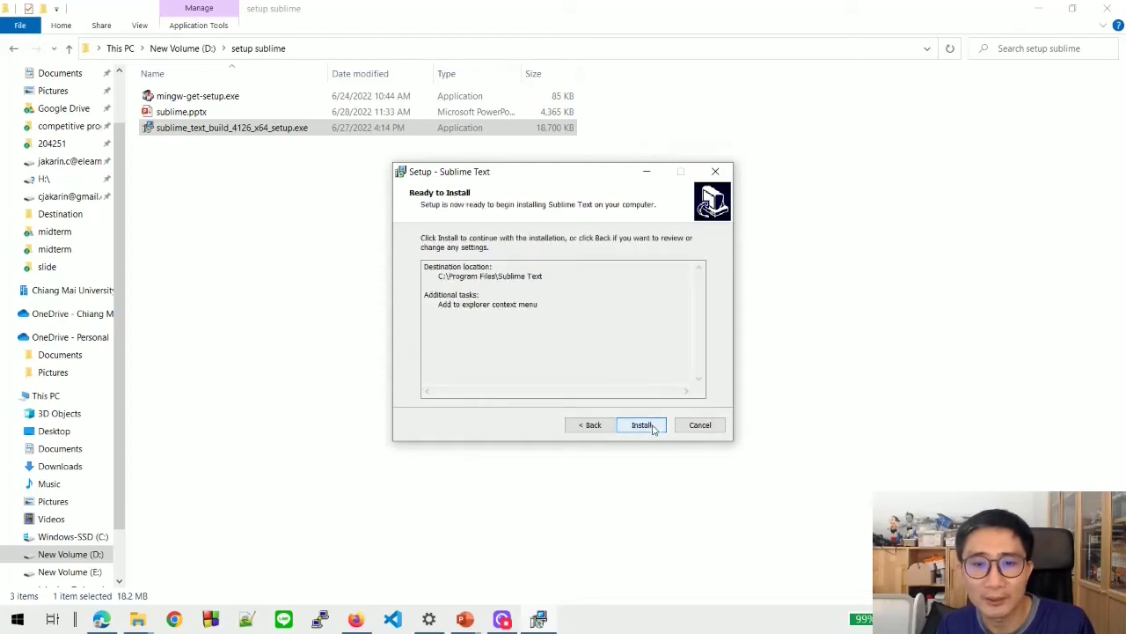
left_click(651, 427)
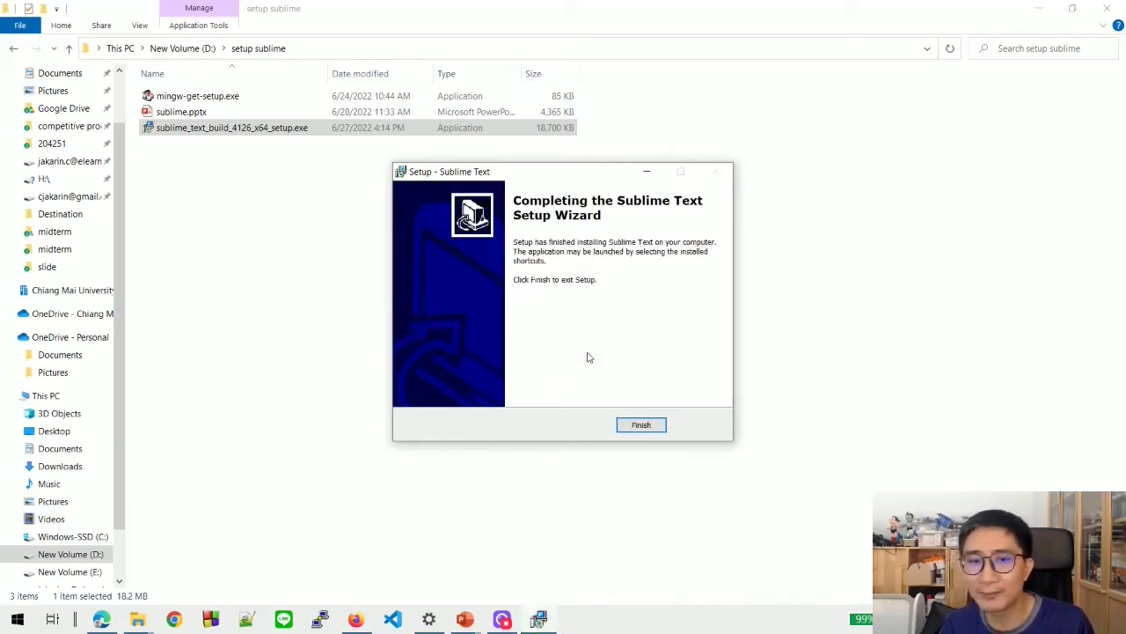
left_click(656, 425)
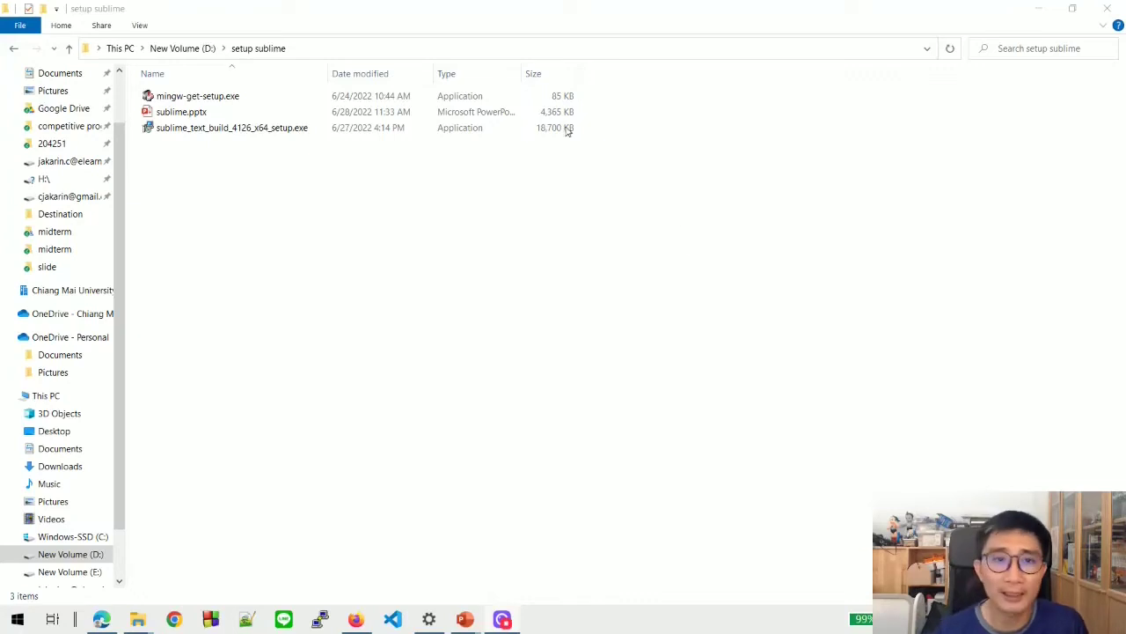
- Install the MinGW Installation Manager from mingw-get-setup.exe into C:\MinGW with the default preferences and open it
double_click(196, 97)
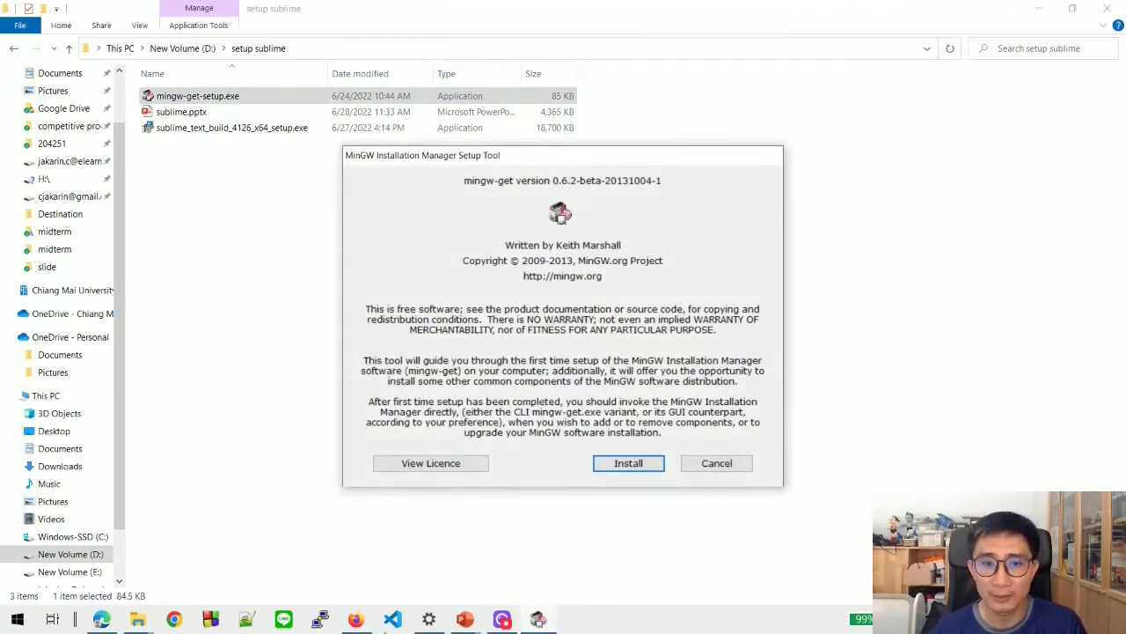
left_click(644, 466)
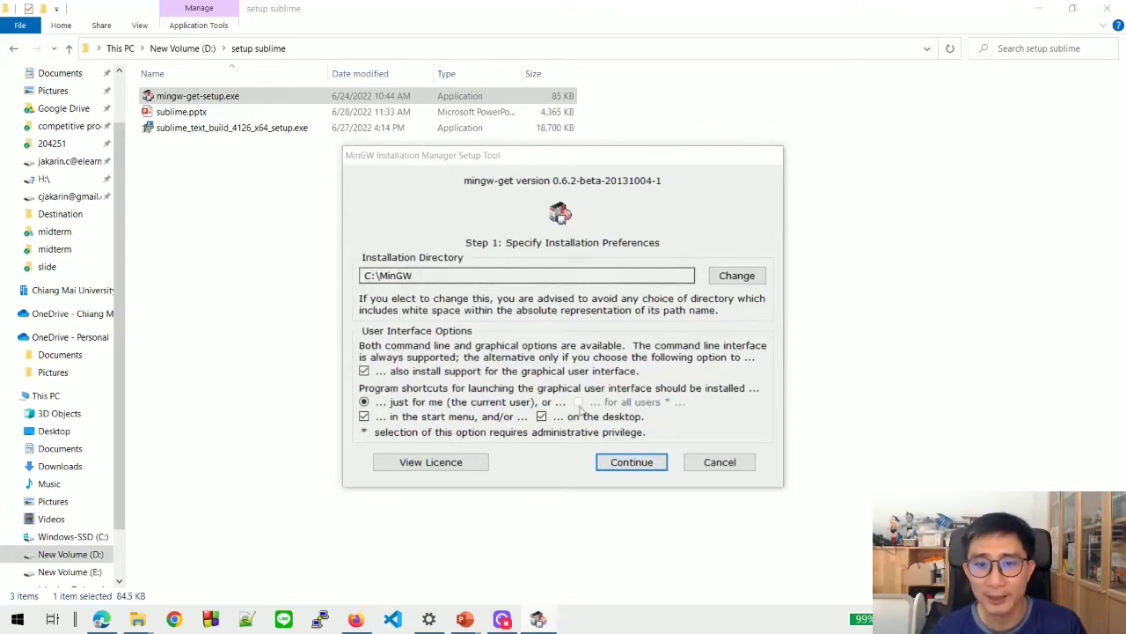
left_click(636, 469)
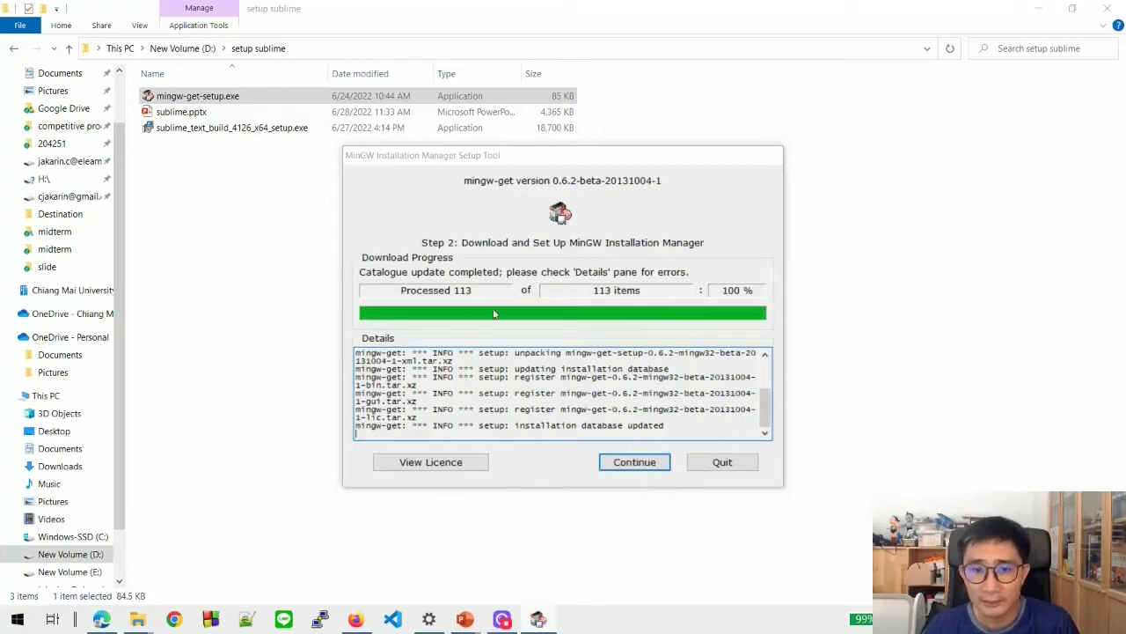
left_click(637, 462)
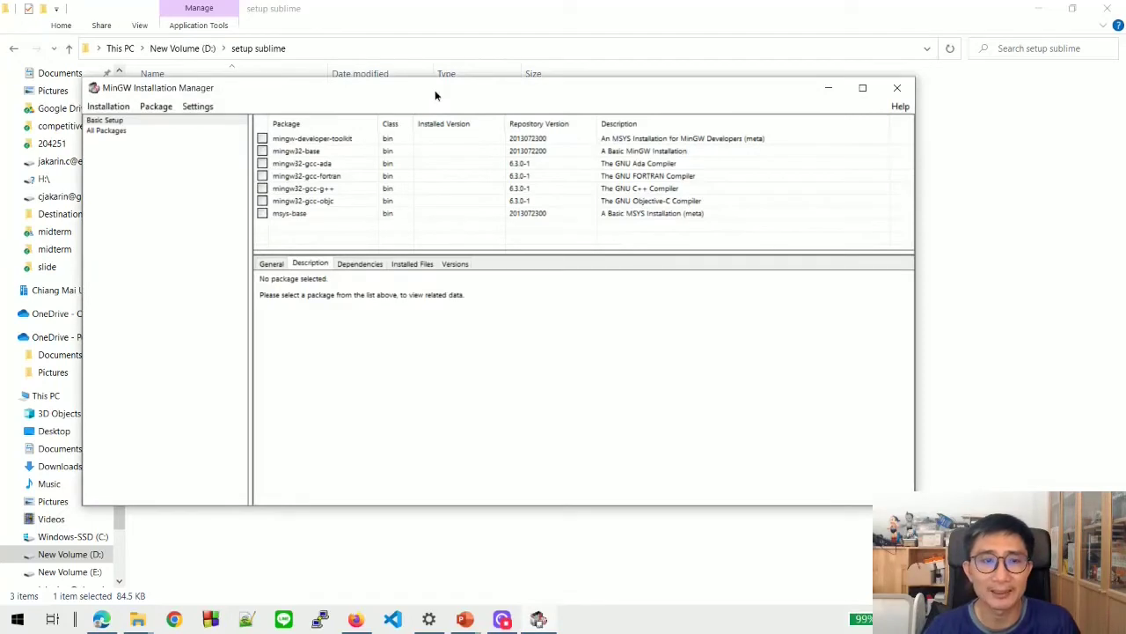
- Mark the mingw-developer-toolkit and mingw32-base packages in Basic Setup for installation
left_click_drag(435, 90, 468, 119)
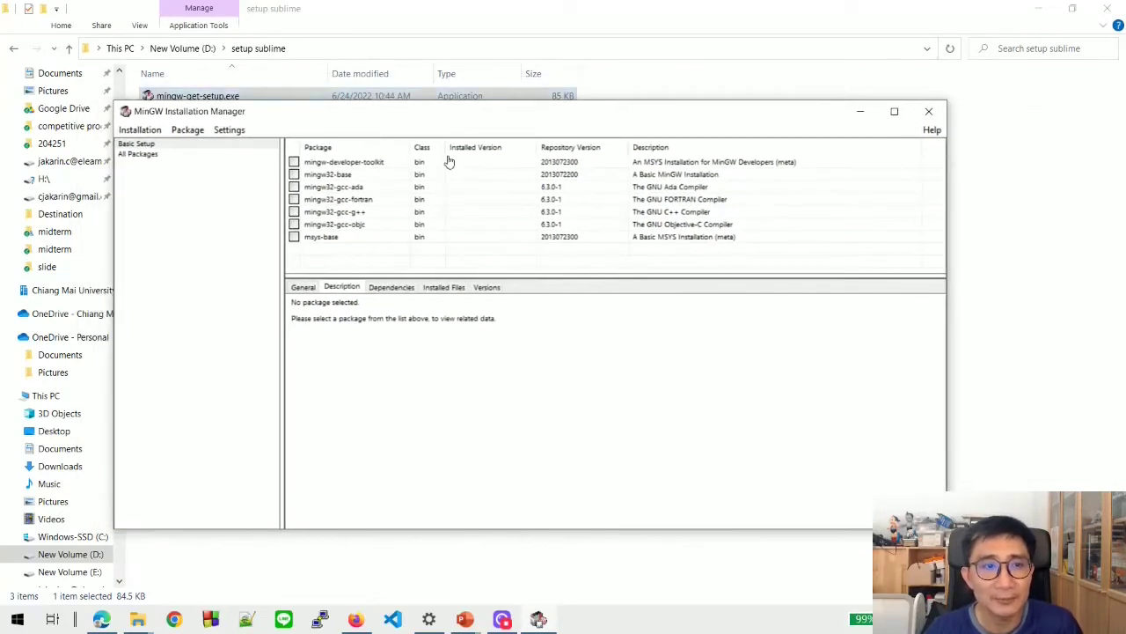
left_click(150, 144)
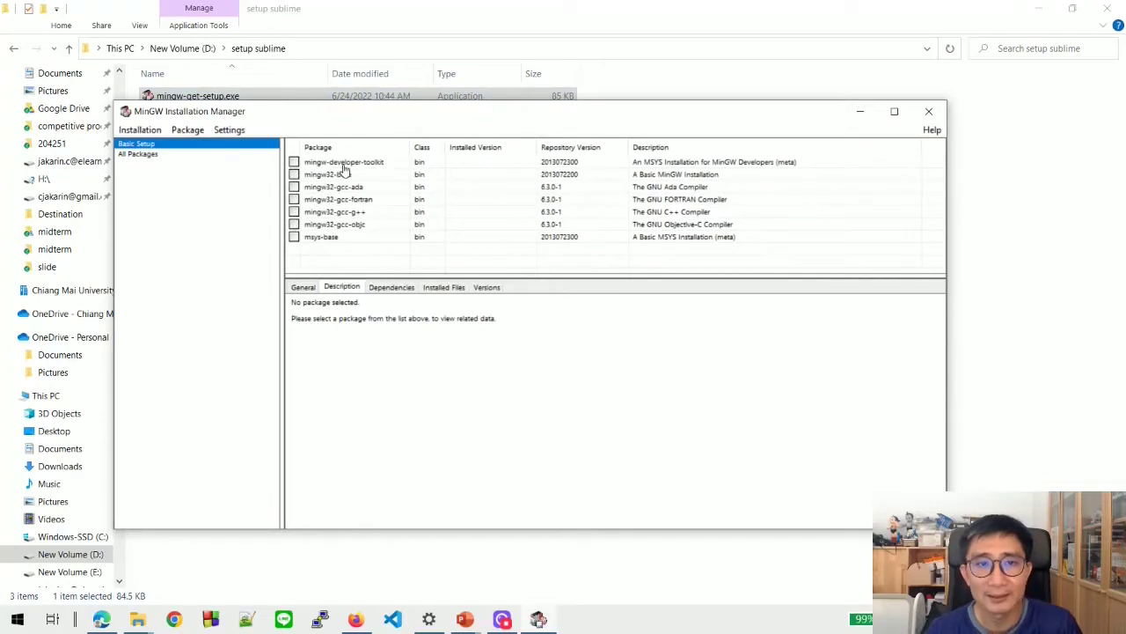
left_click(296, 164)
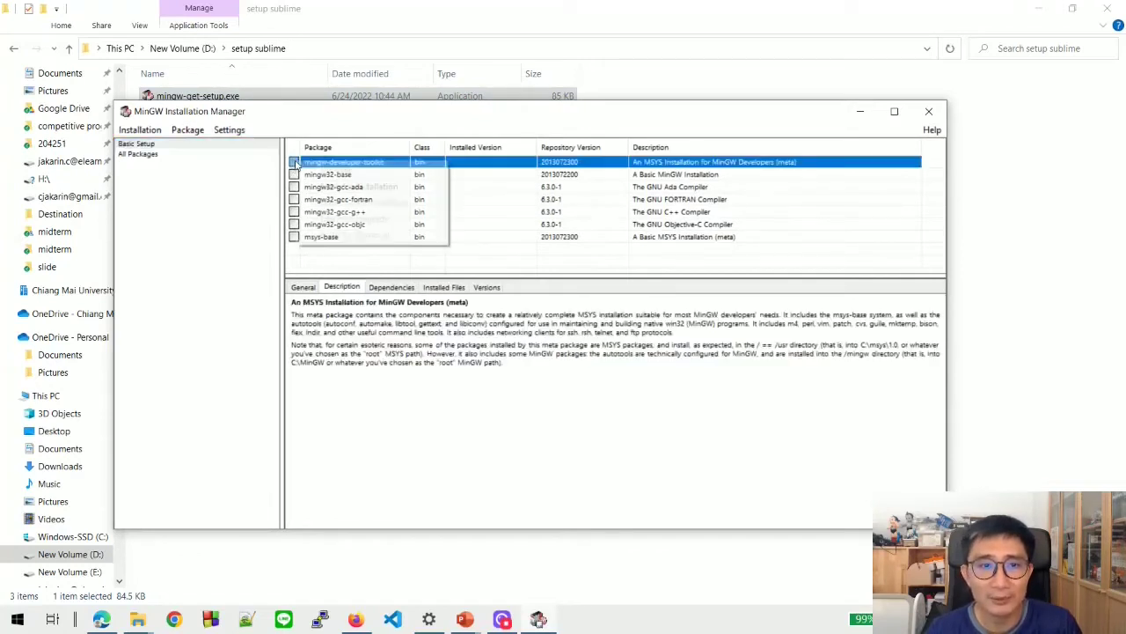
left_click(317, 186)
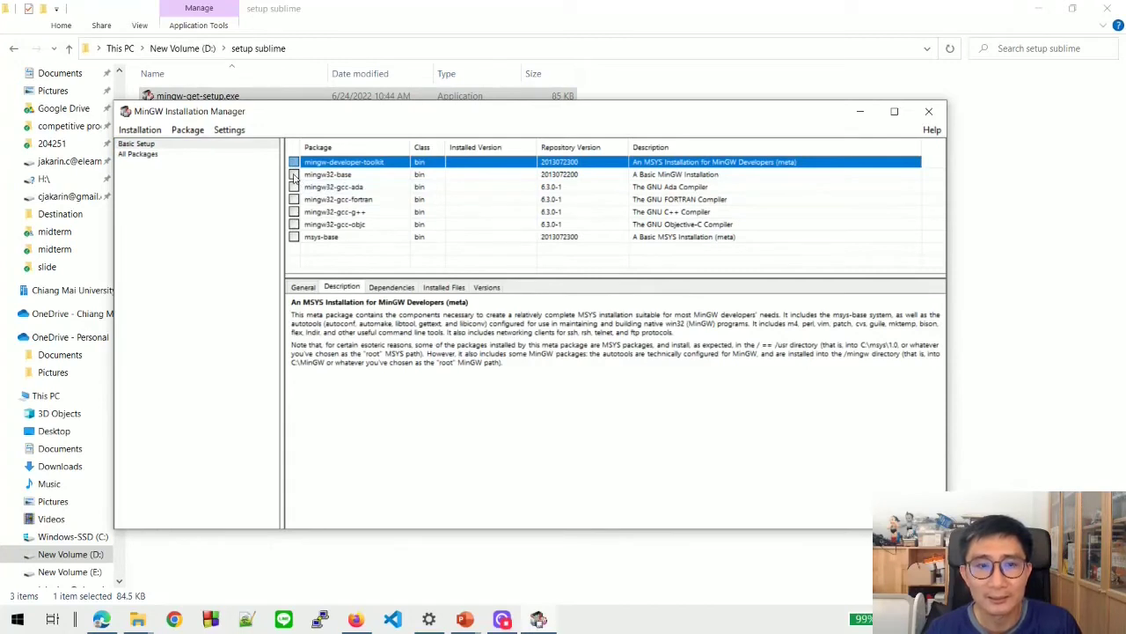
left_click(294, 174)
left_click(330, 199)
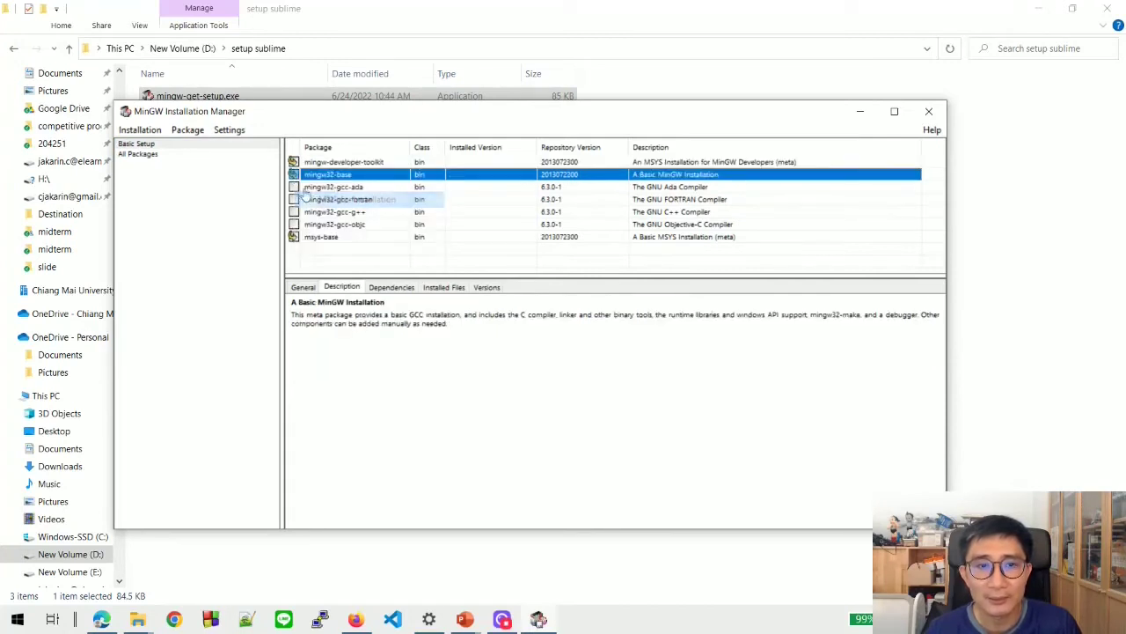
- Mark the four compiler packages mingw32-gcc-ada, mingw32-gcc-fortran, mingw32-gcc-g++ and mingw32-gcc-objc for installation
left_click(295, 186)
left_click(295, 186)
left_click(318, 211)
left_click(295, 199)
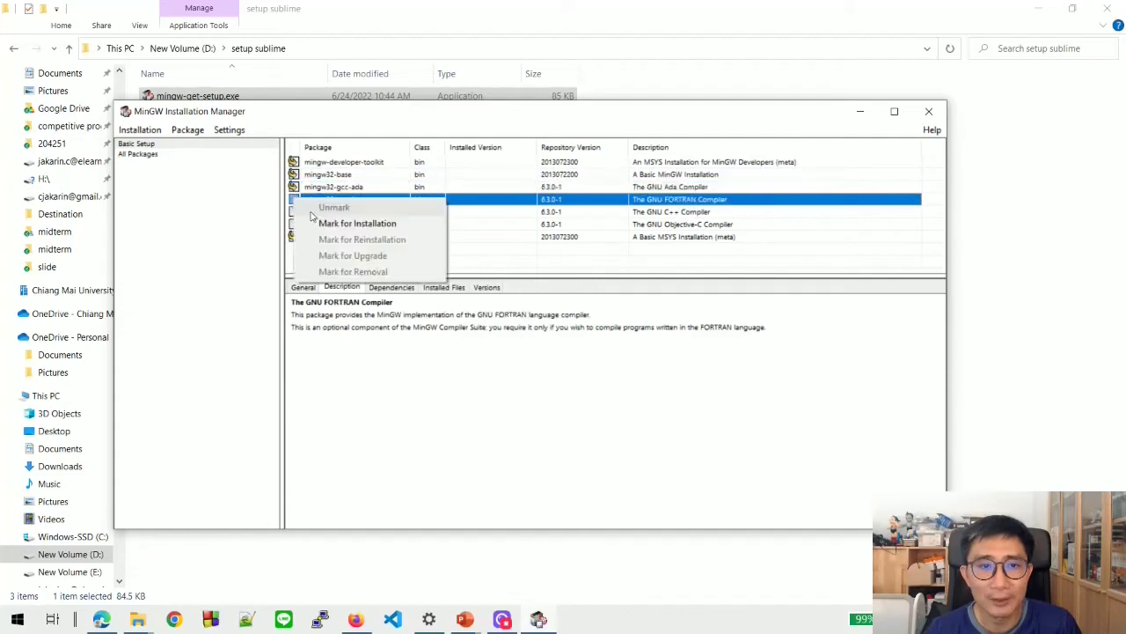
left_click(314, 223)
left_click(295, 211)
left_click(318, 236)
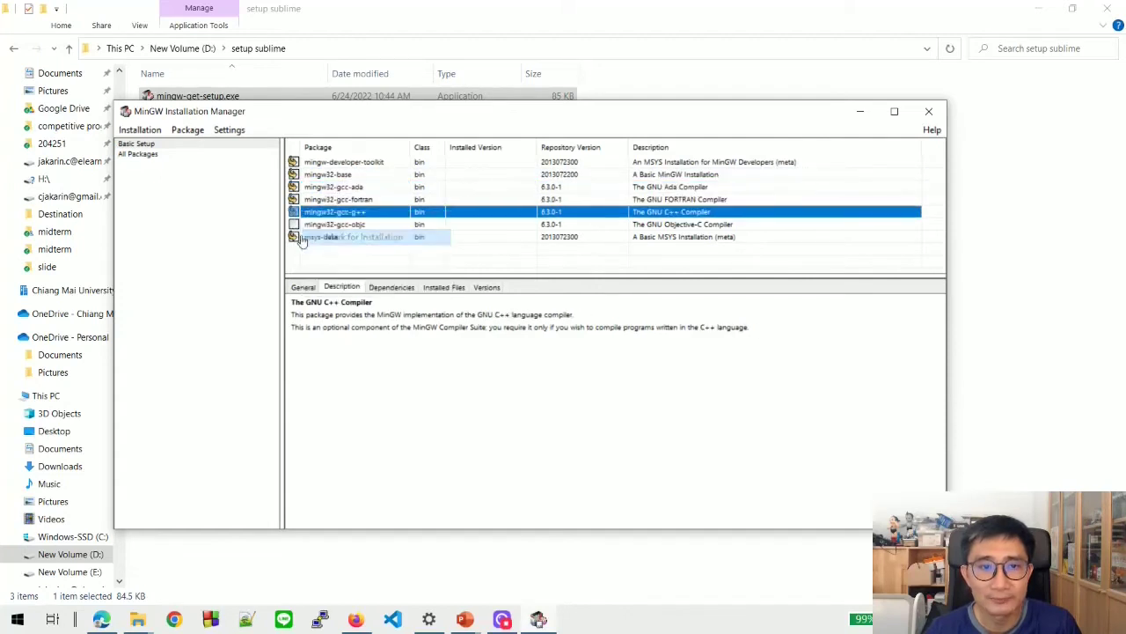
left_click(294, 224)
left_click(361, 250)
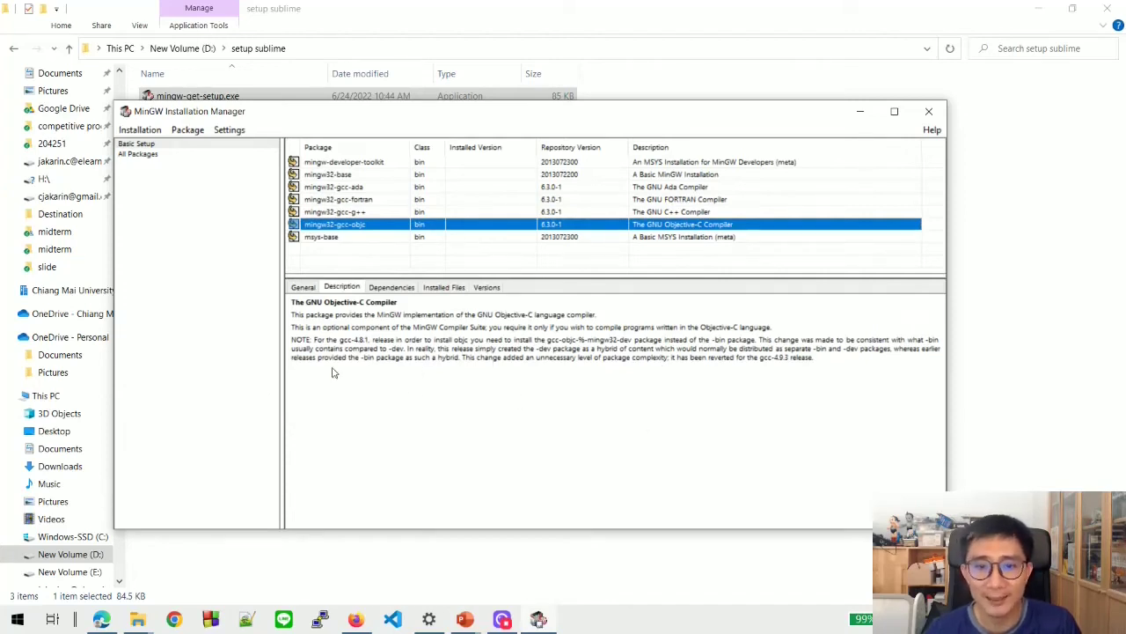
- Review and apply the marked package changes while quitting the MinGW Installation Manager, and close the completion dialog
left_click(925, 114)
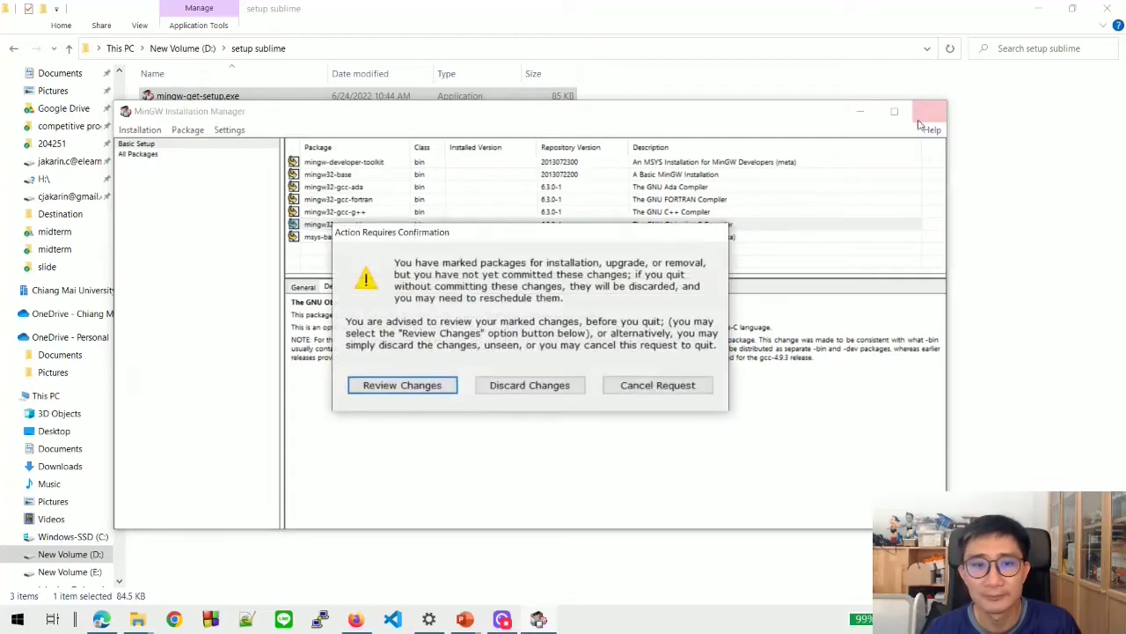
left_click(390, 387)
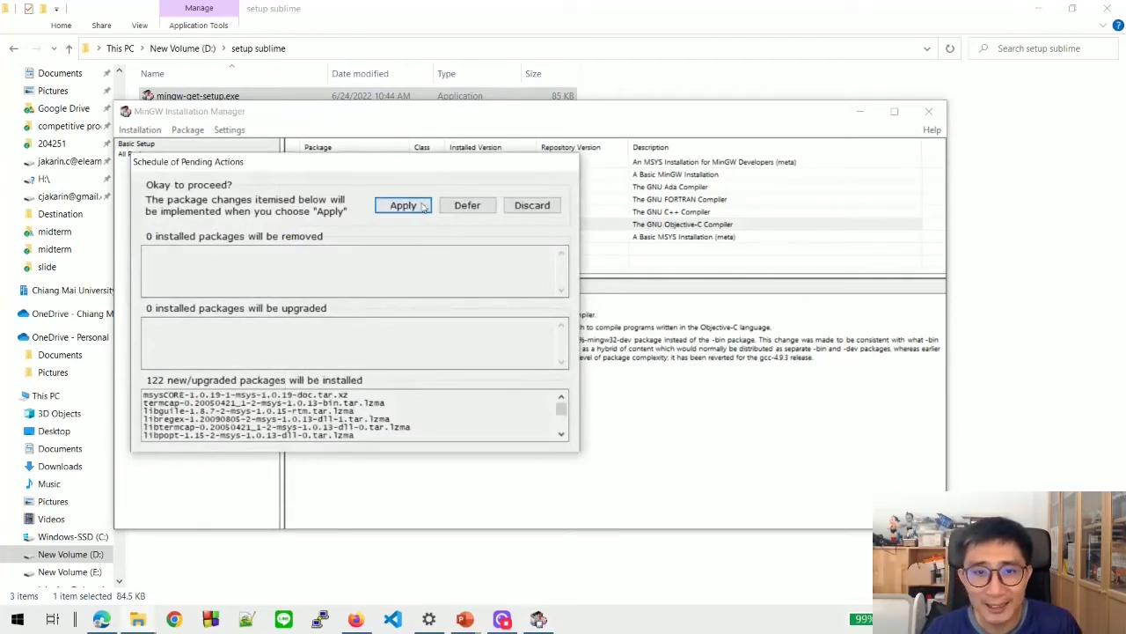
left_click(403, 205)
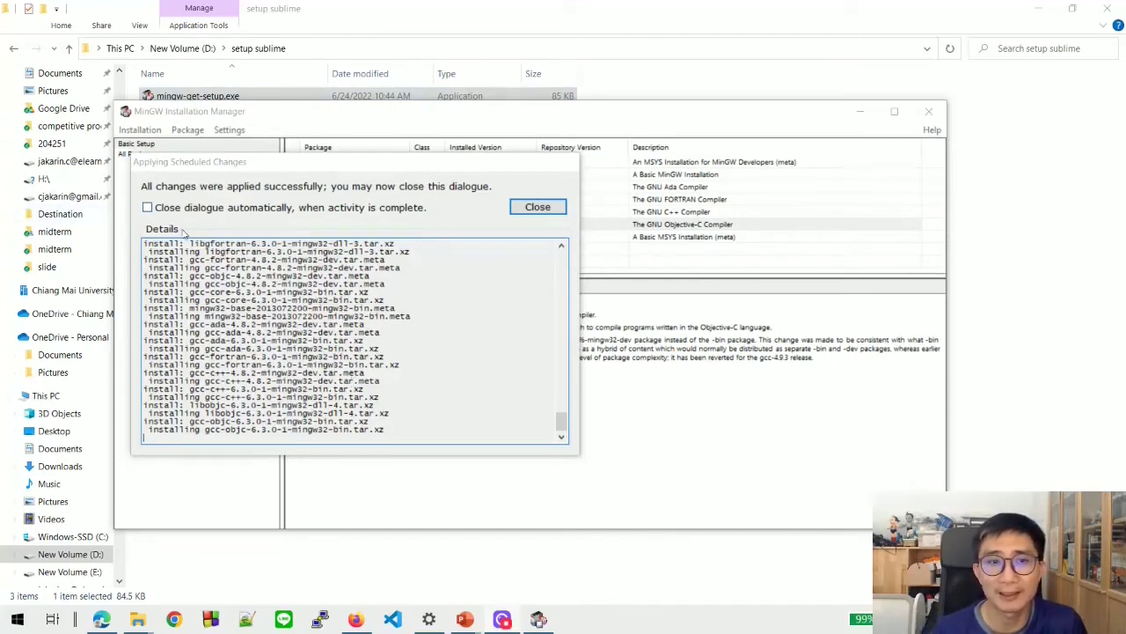
left_click(536, 208)
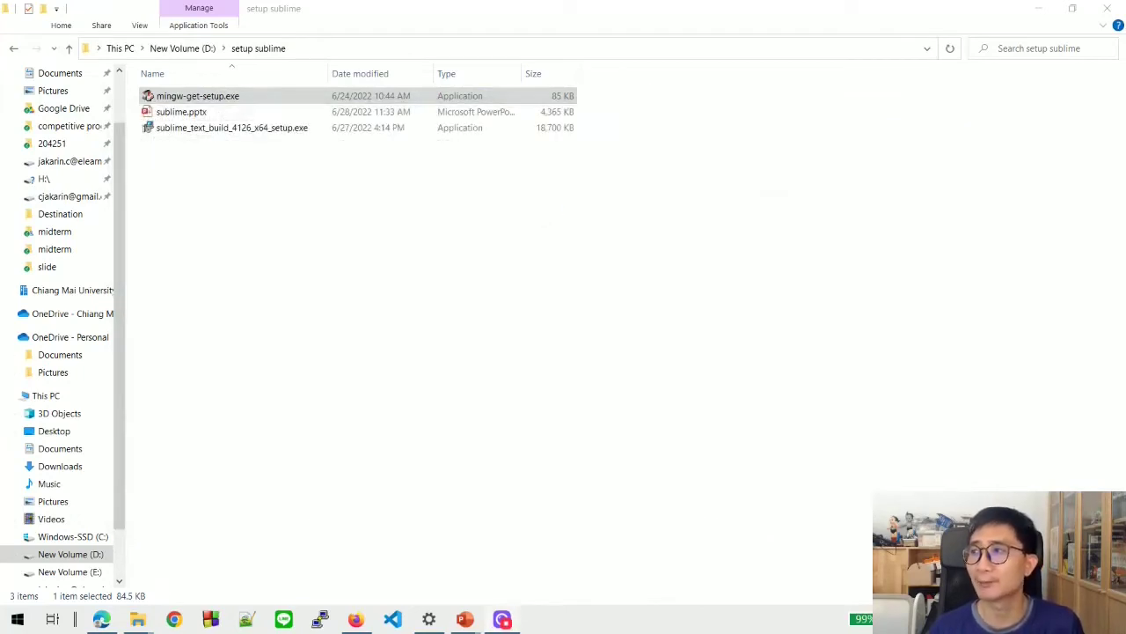
- Search Windows for "system en" and open "Edit the system environment variables"
key("alt+Tab")
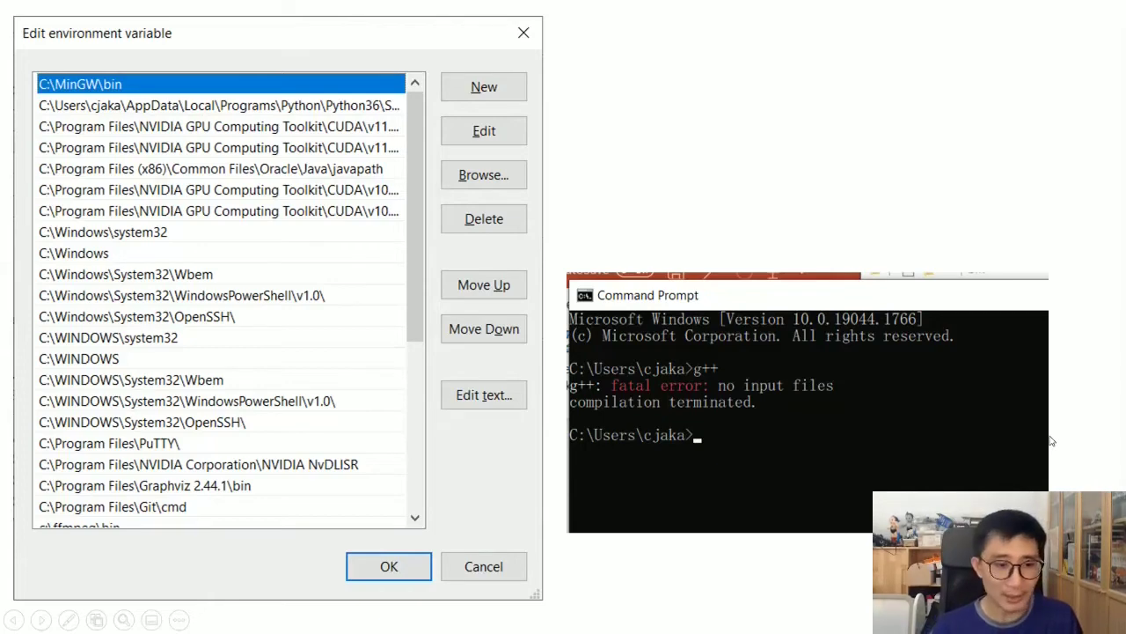
key("super")
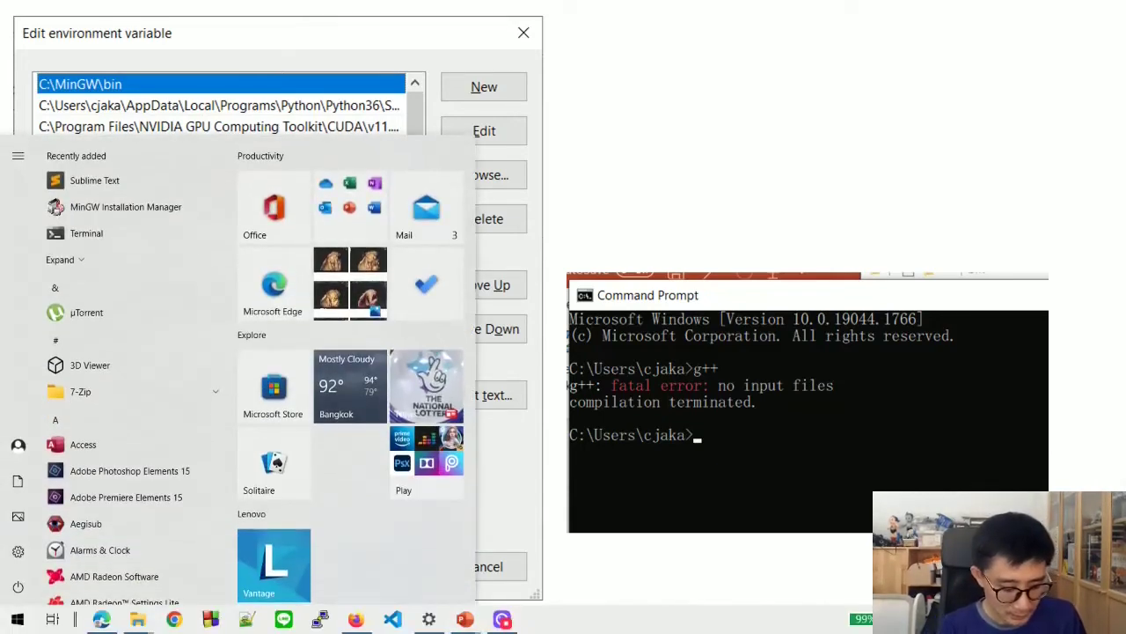
type("sys")
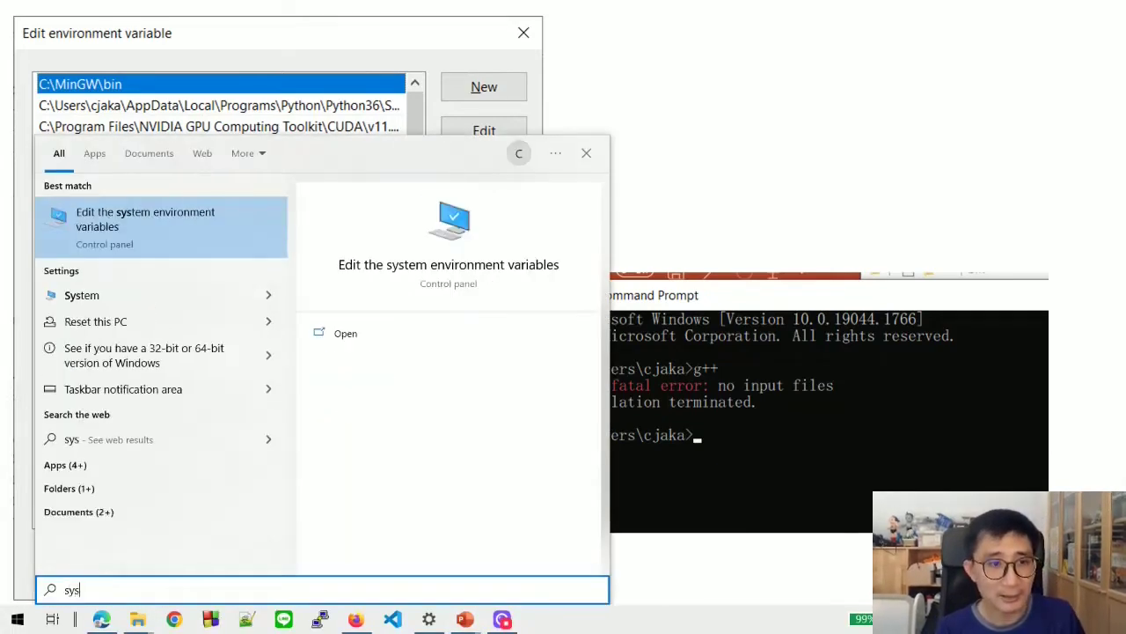
type("tem e")
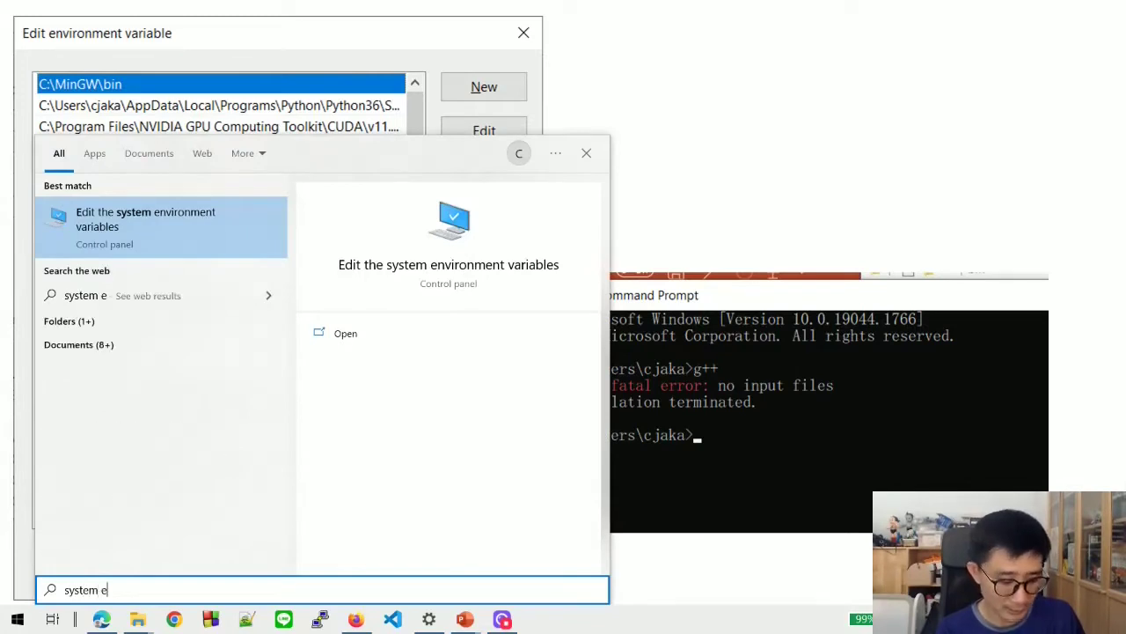
type("v")
key("BackSpace")
type("nvr")
key("BackSpace")
key("BackSpace")
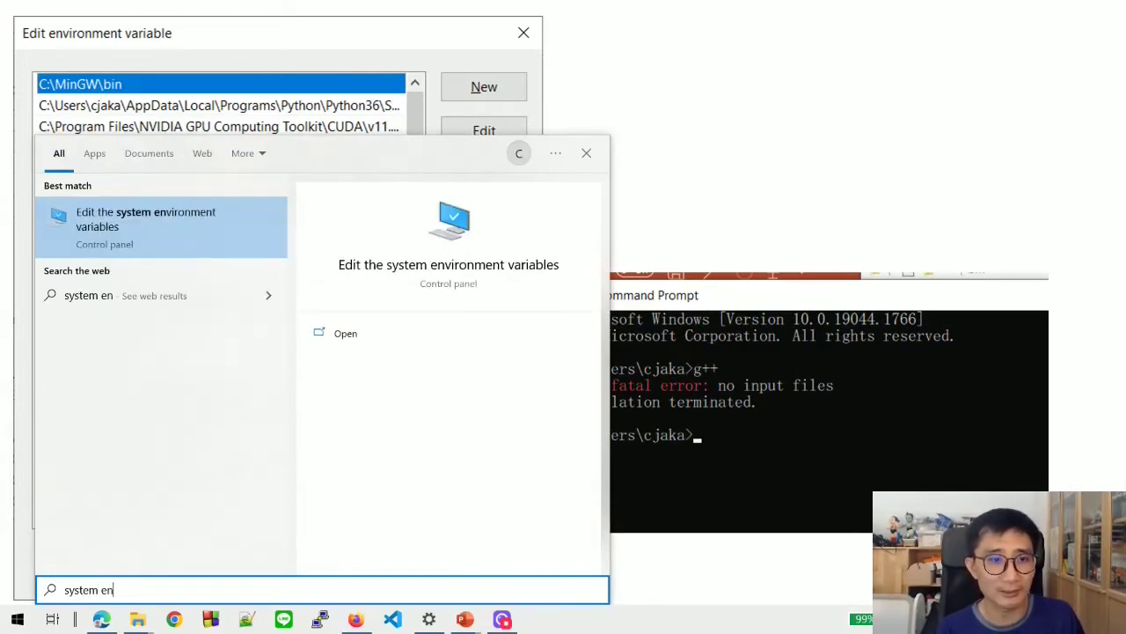
left_click(37, 249)
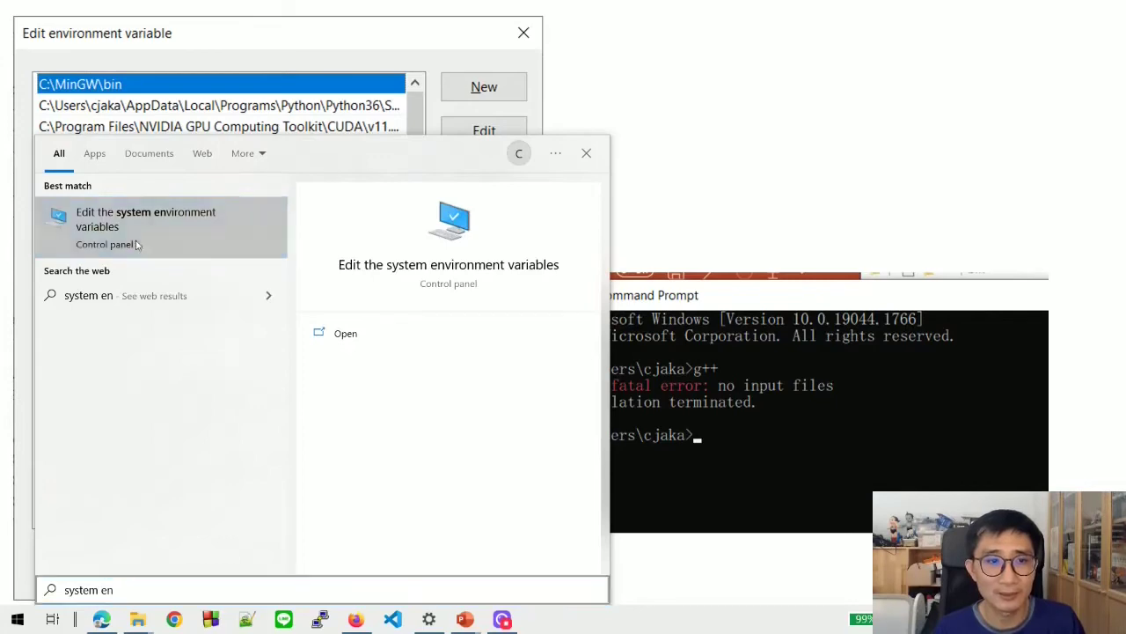
- Open the system variable Path for editing from the environment variables in System Properties
left_click_drag(193, 75, 558, 133)
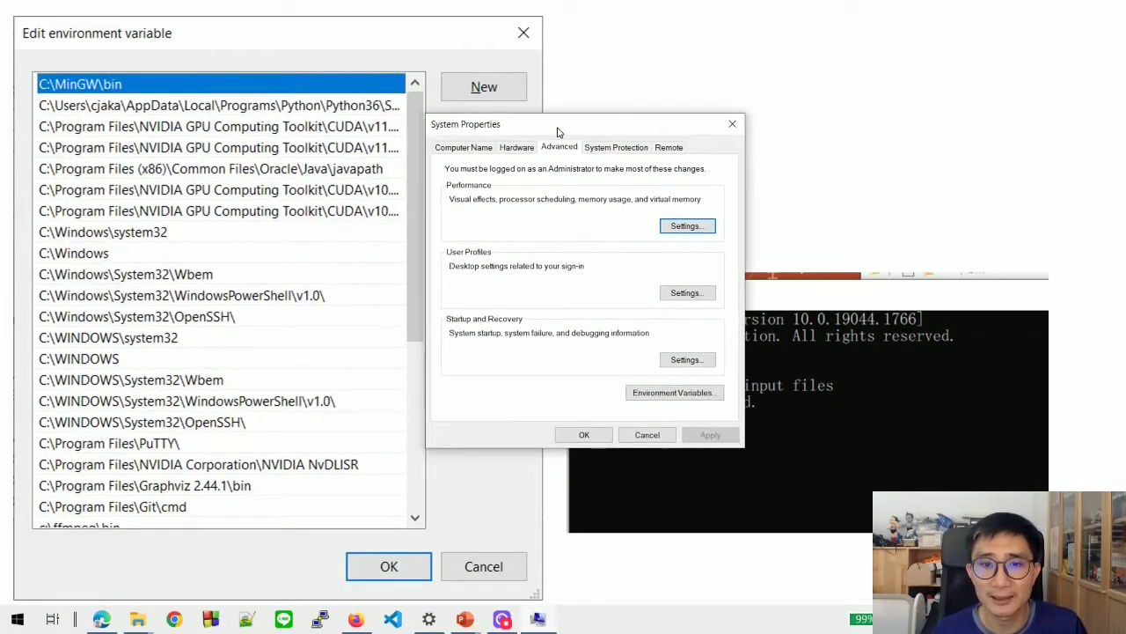
left_click(651, 396)
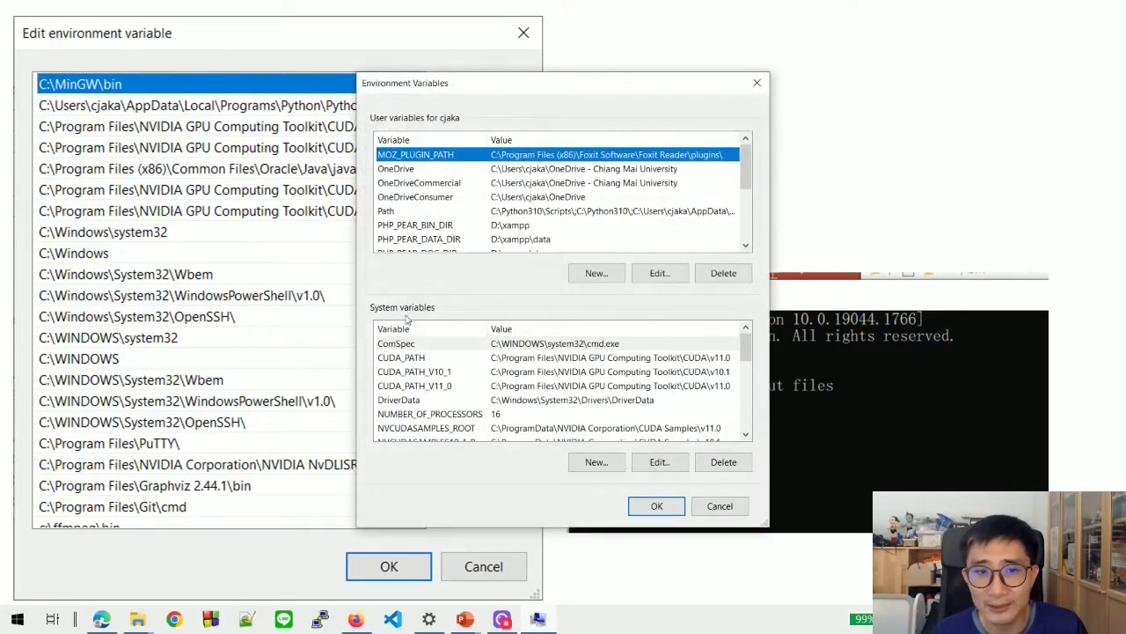
scroll(422, 343, "down", 2)
left_click(424, 415)
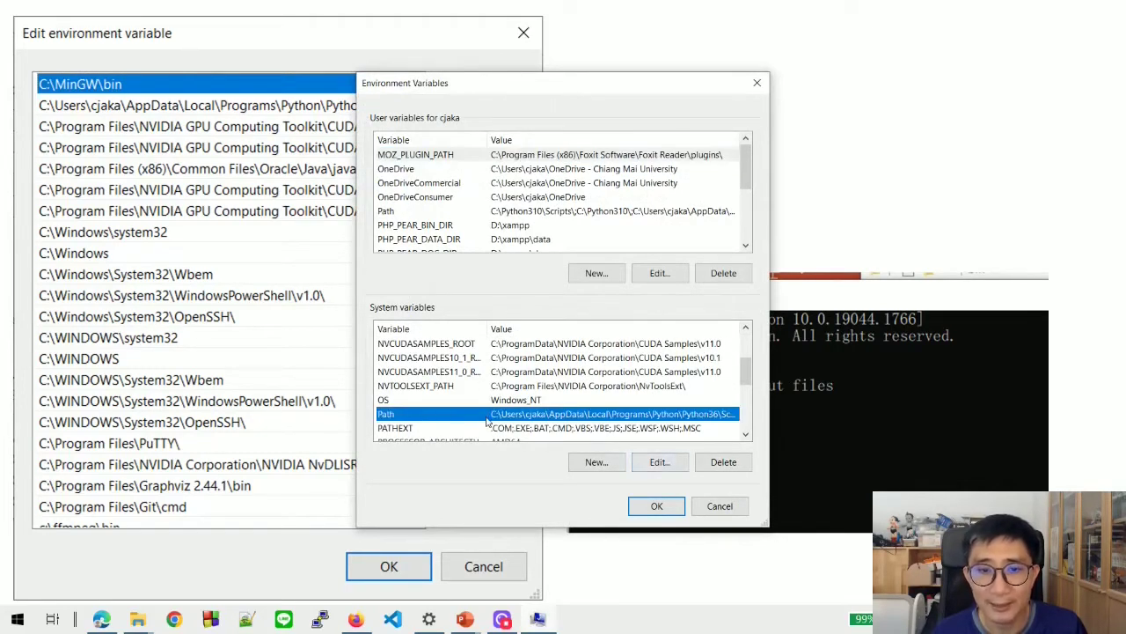
double_click(486, 420)
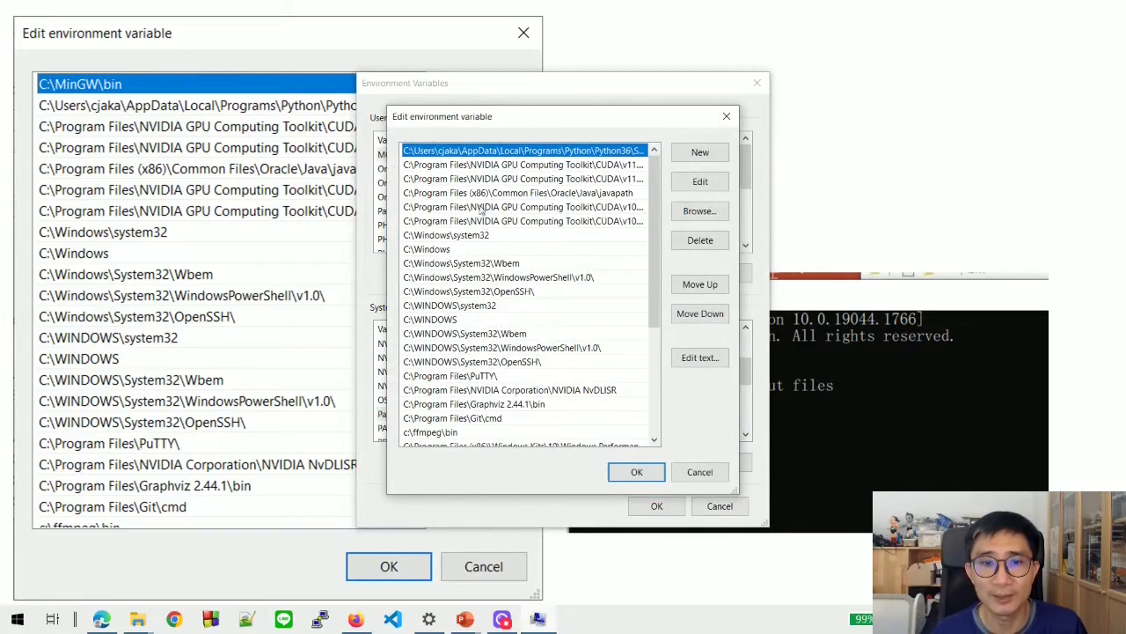
- Delete the C:\Program Files\CodeBlocks\MinGW entry at the end of the system Path list
scroll(482, 183, "down", 2)
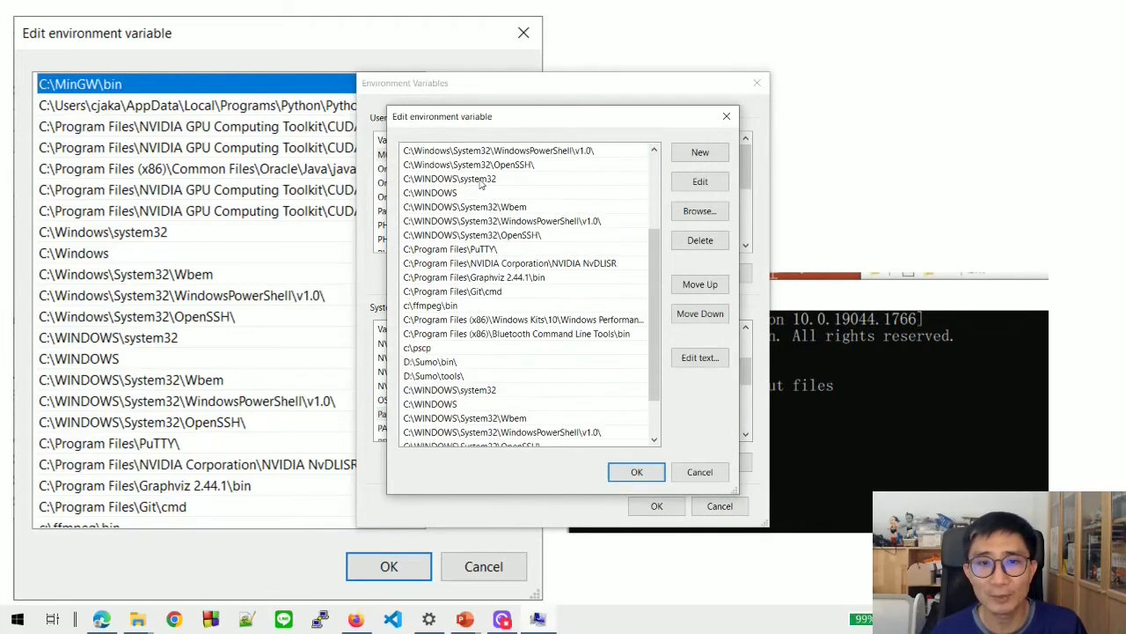
scroll(481, 183, "down", 2)
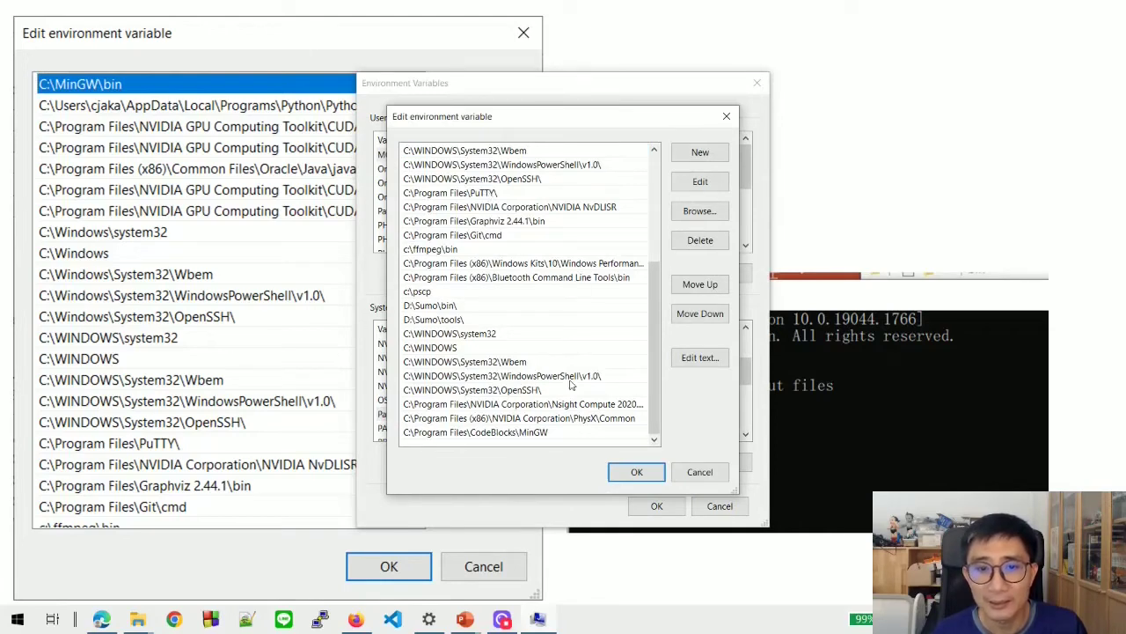
left_click(525, 434)
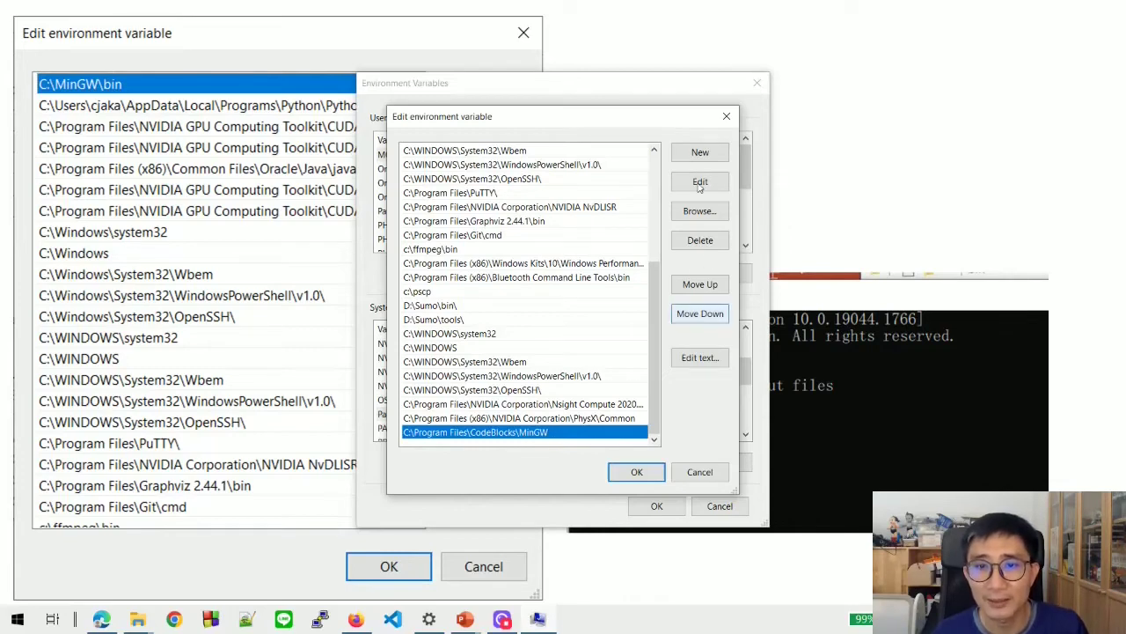
left_click(704, 246)
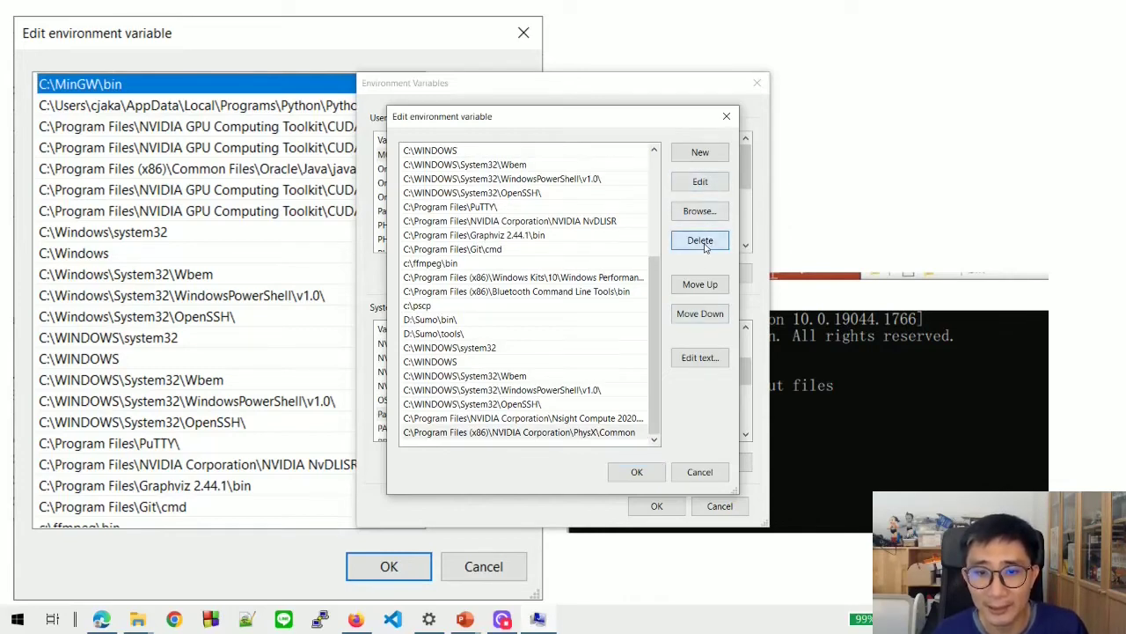
- Add a new entry to the system Path list and enter c:\MinGW\ as the start of its folder path
left_click(700, 154)
type("c")
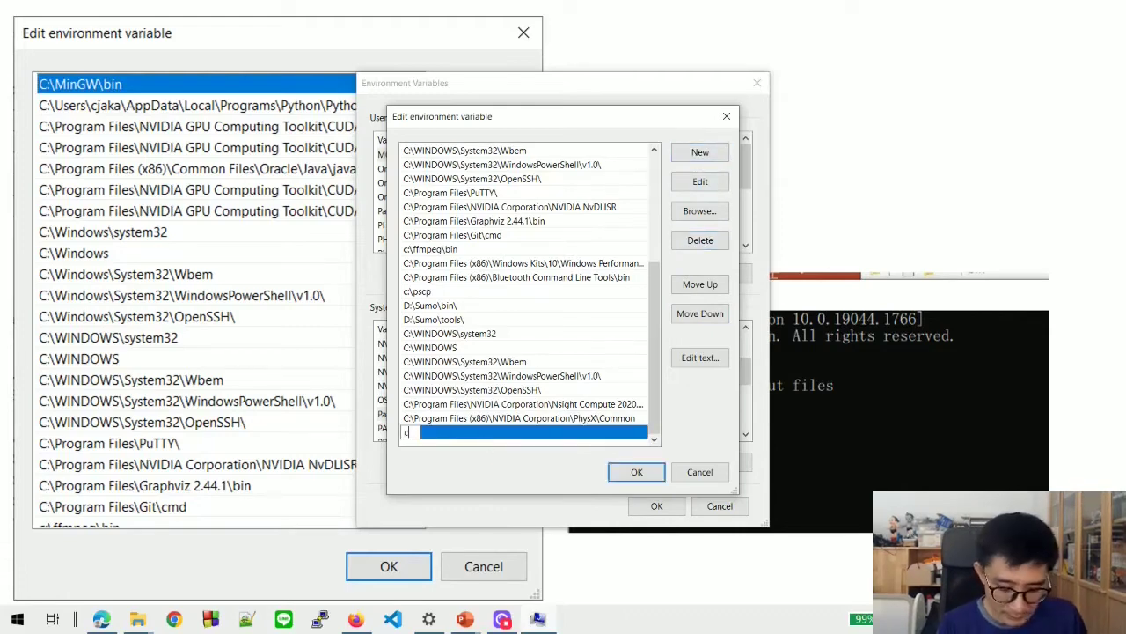
type(":\\Min")
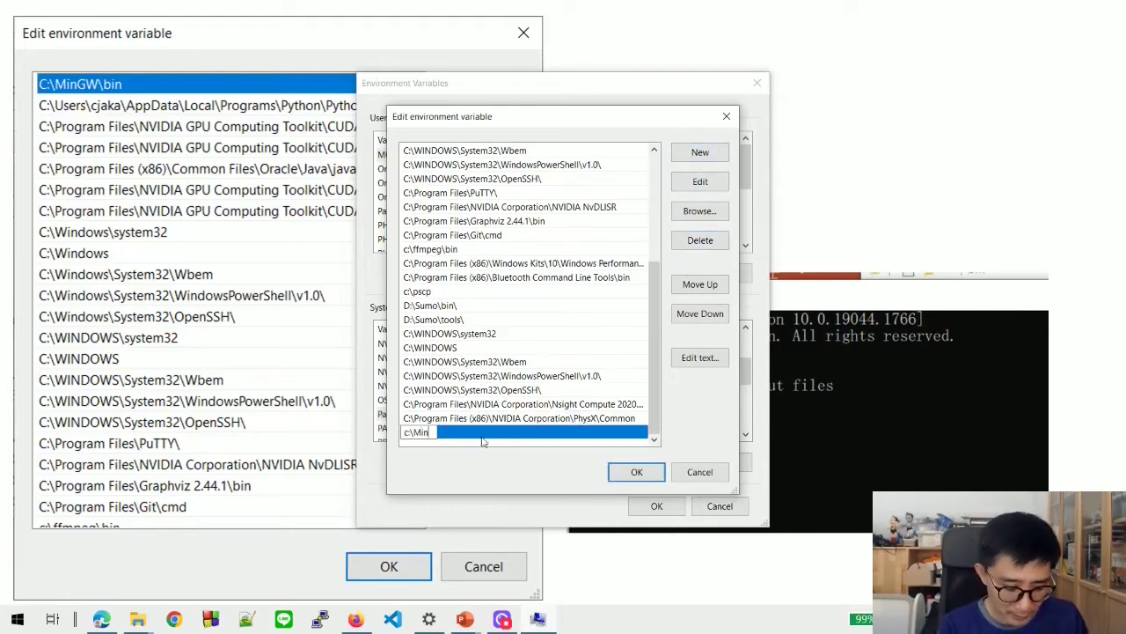
type("GW\\")
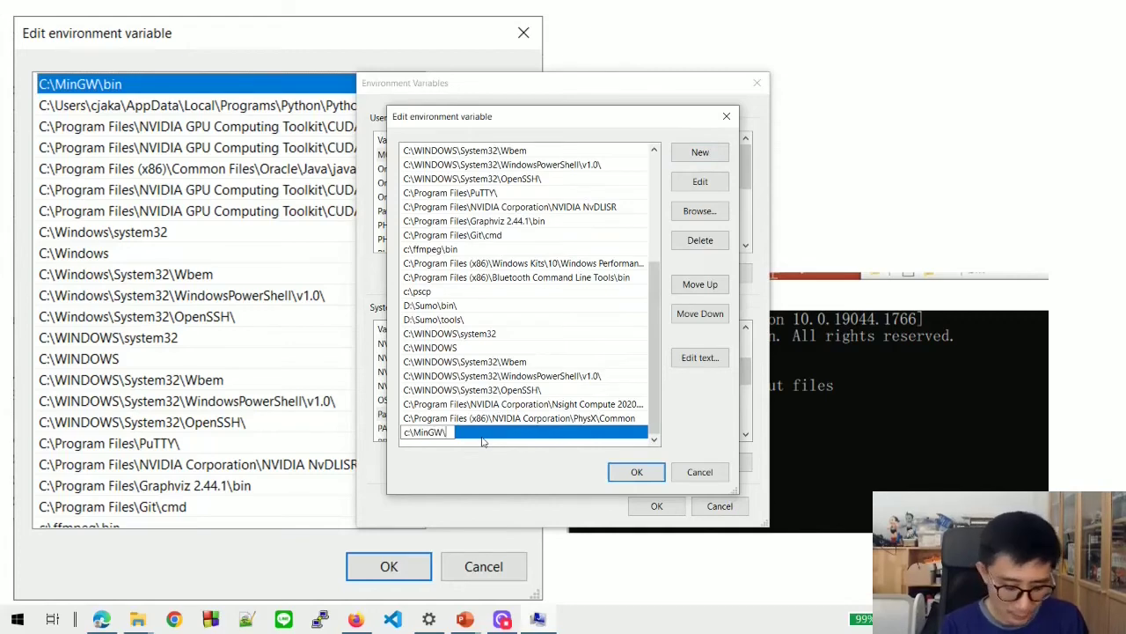